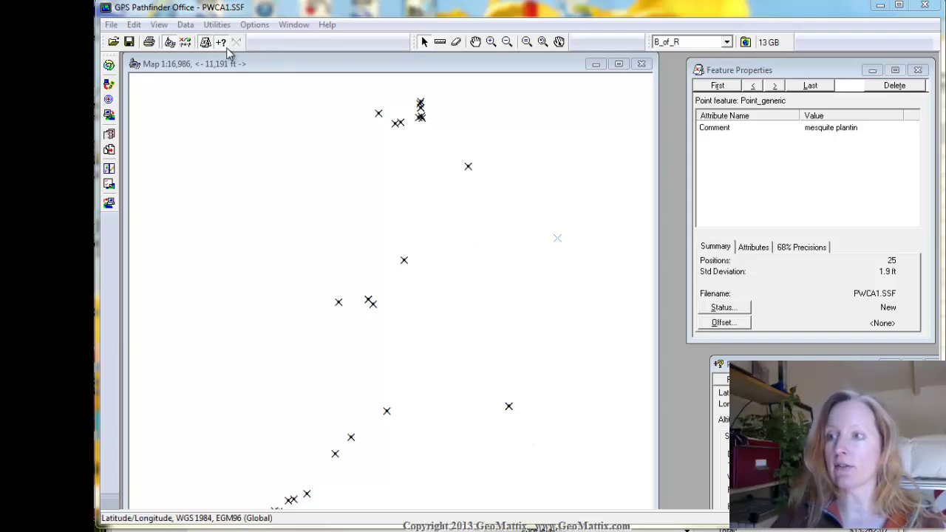
Open the Sample ESRI Shapefile export setup's properties and browse for its projection file
left_click(218, 27)
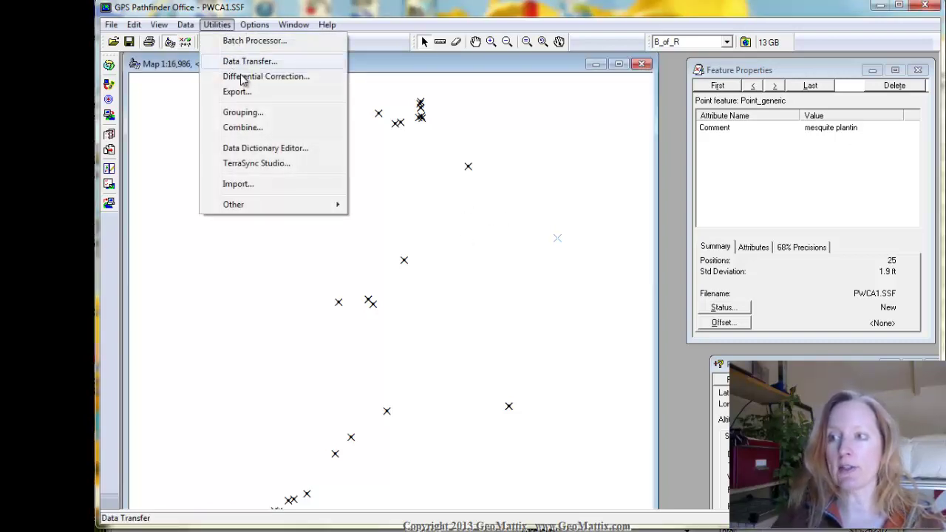
left_click(241, 92)
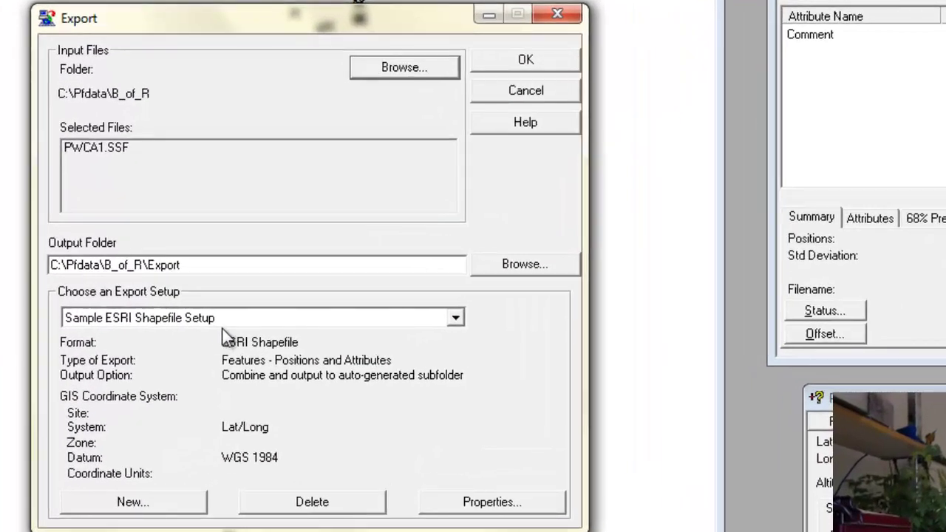
left_click(473, 506)
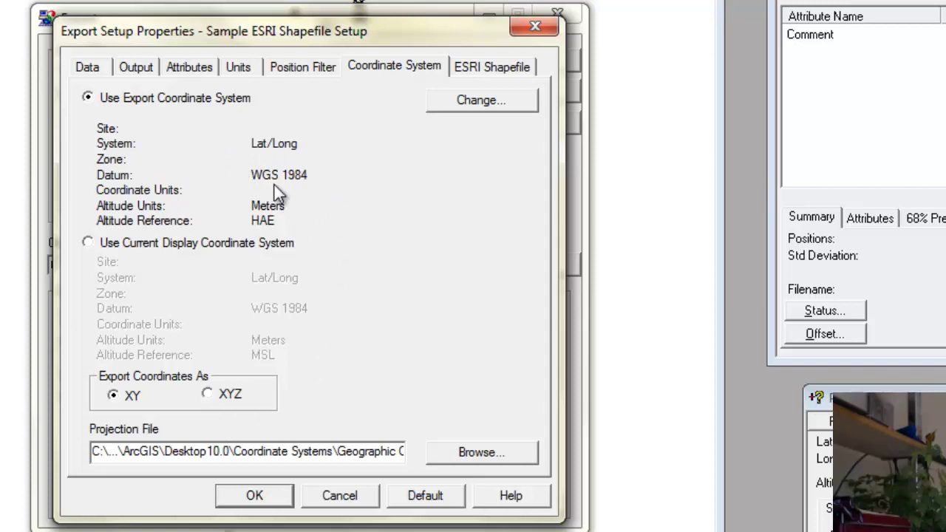
left_click(462, 456)
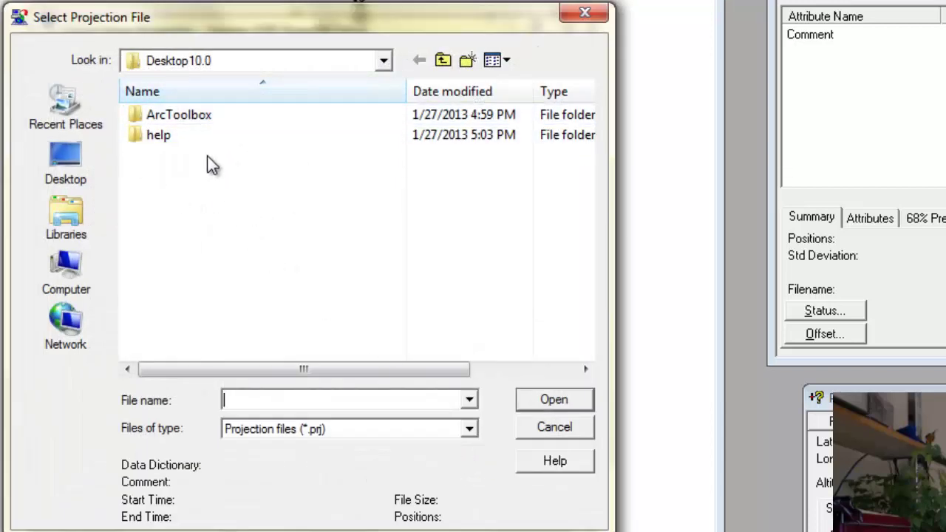
Look in ArcGIS\Desktop10.1, then cancel the file chooser and close Export Setup Properties
left_click(442, 62)
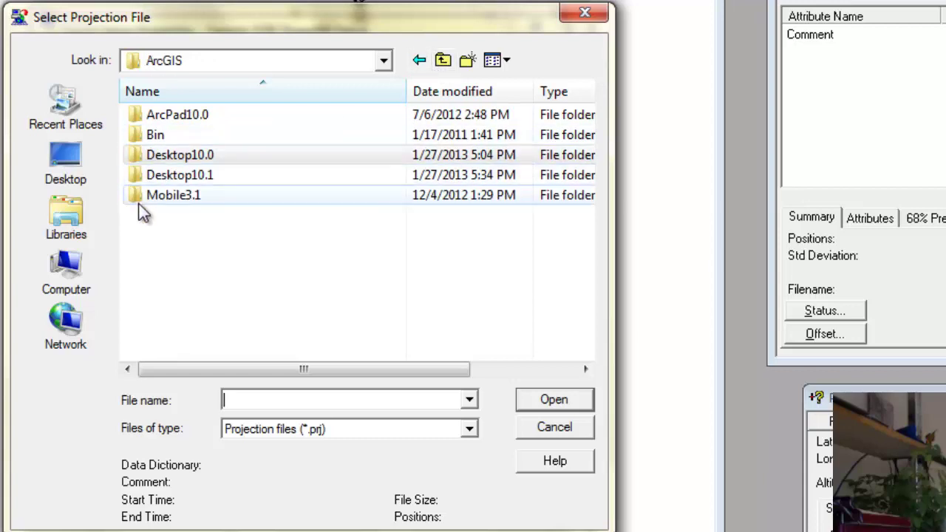
double_click(159, 176)
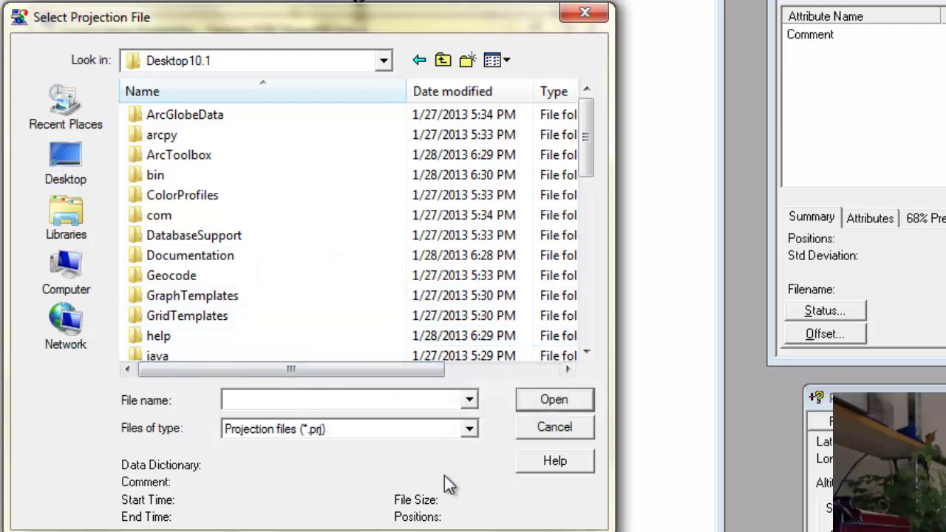
left_click(555, 428)
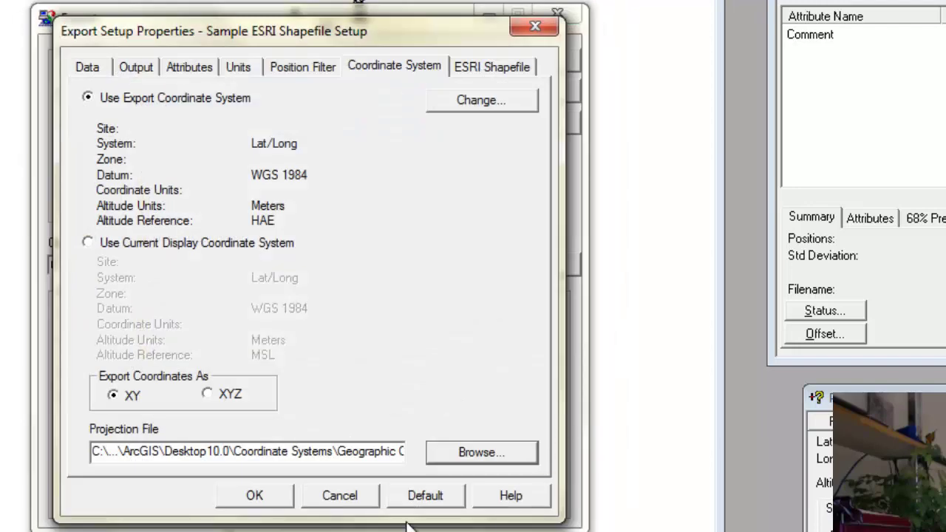
left_click(338, 505)
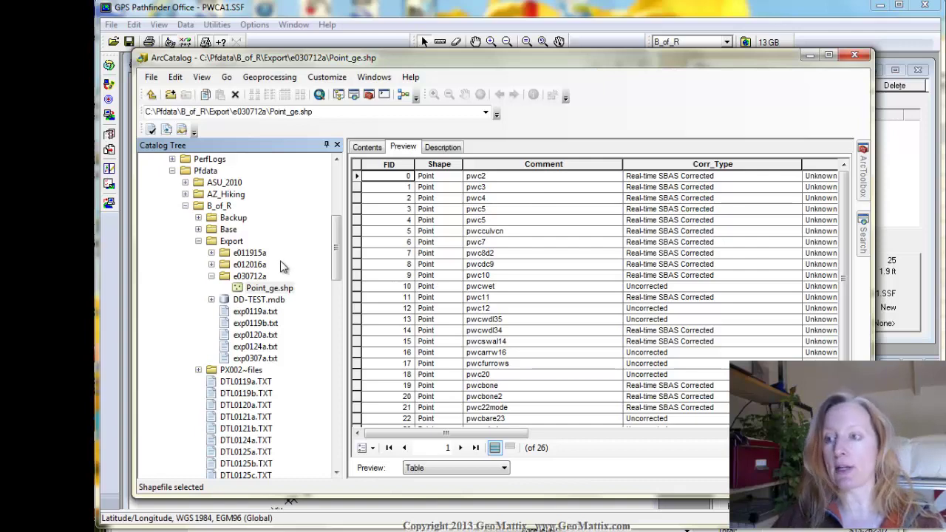
Show Point_ge.shp's Unknown XY coordinate system, expanding Geographic Coordinate Systems > World to WGS 1984
right_click(276, 290)
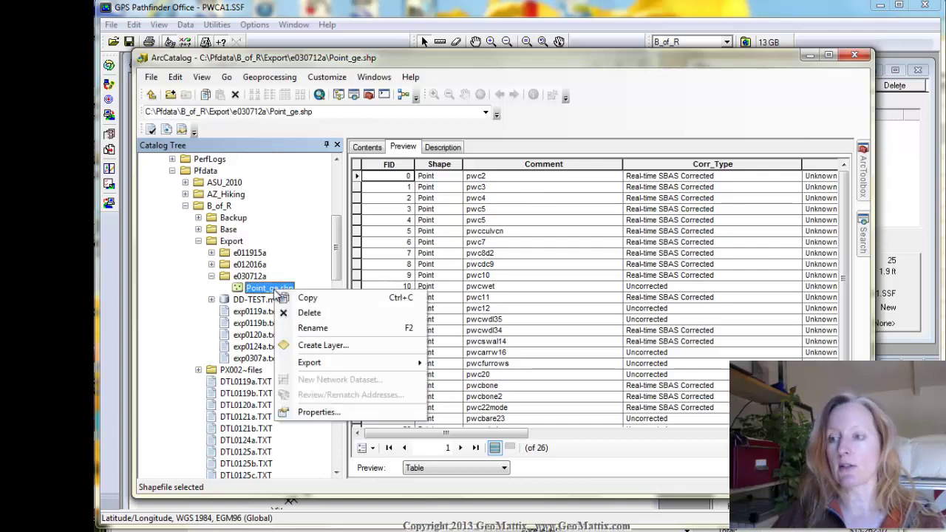
left_click(320, 413)
left_click(410, 95)
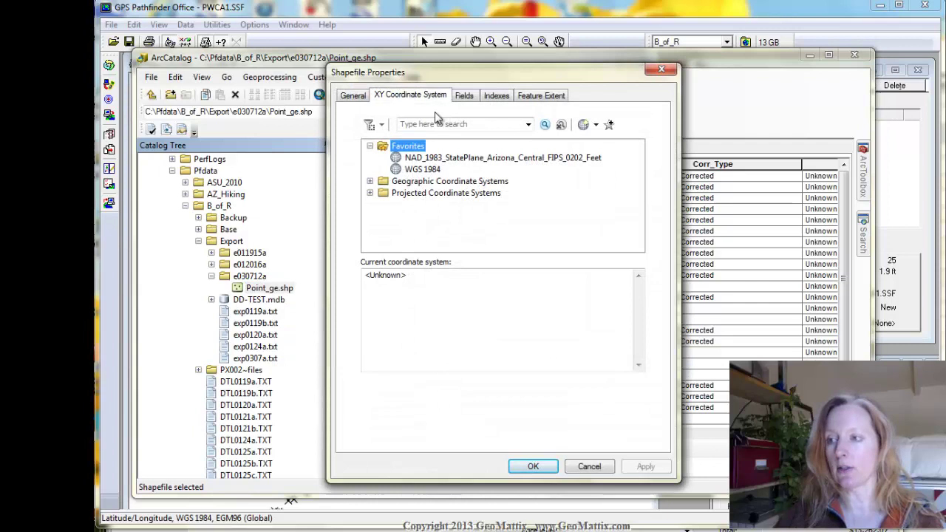
left_click(371, 181)
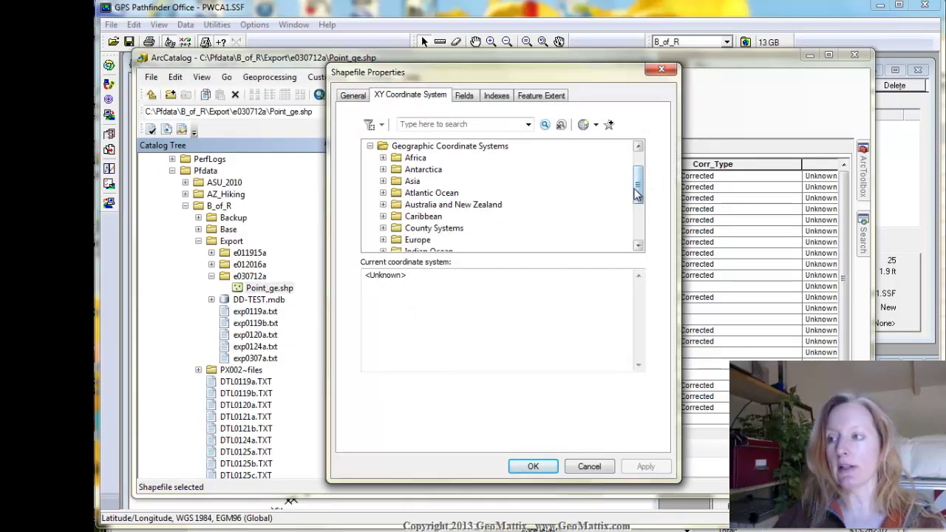
left_click_drag(637, 193, 640, 244)
left_click(385, 229)
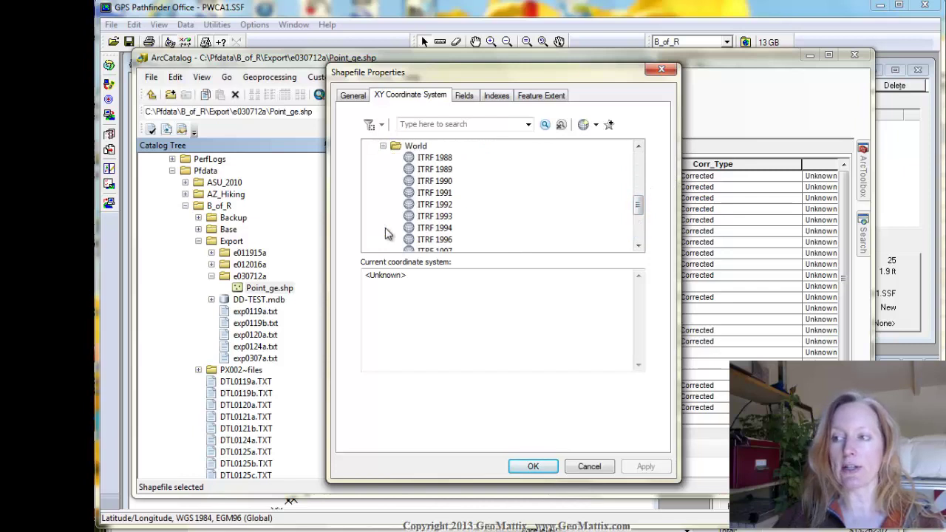
left_click_drag(641, 217, 641, 242)
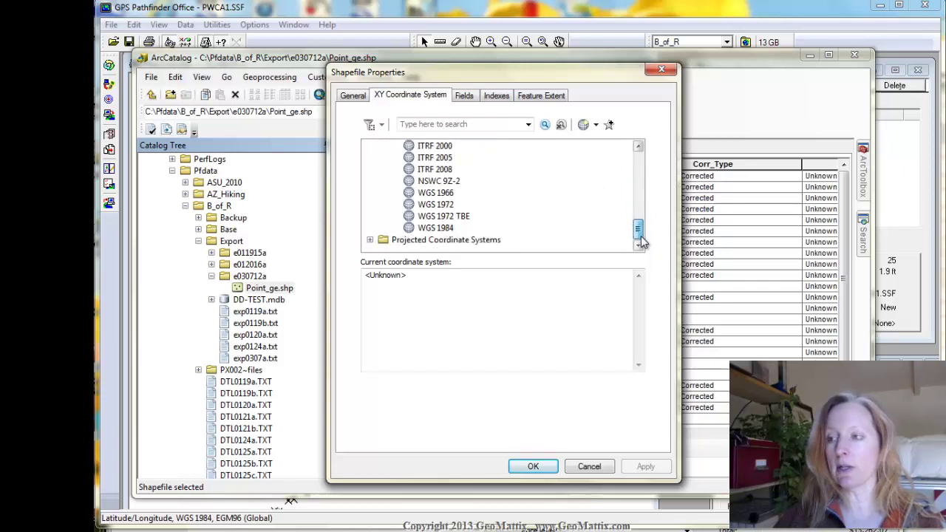
Preview WGS 1984 for Point_ge.shp, then cancel Shapefile Properties without applying it
left_click(440, 229)
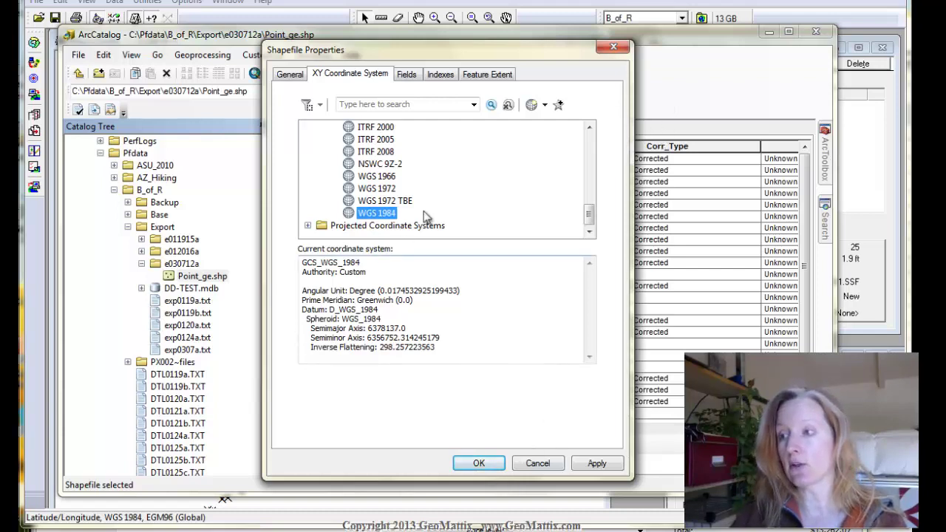
left_click(539, 464)
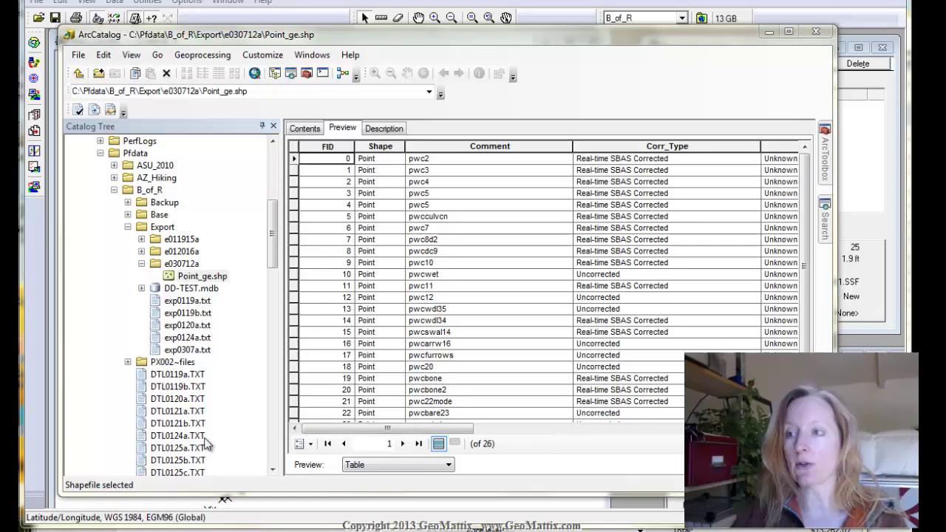
Switch to Windows Explorer and open the Users folder on the C: drive
key("alt+Tab")
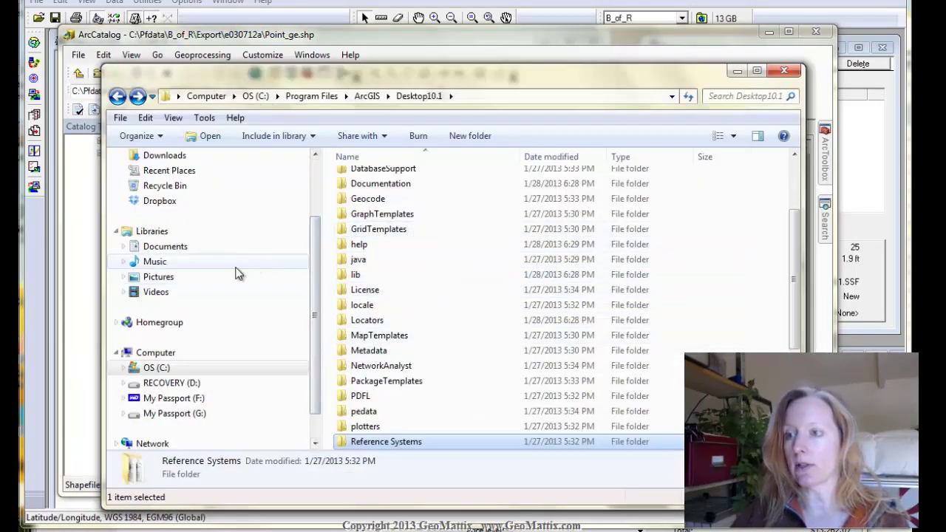
left_click(155, 368)
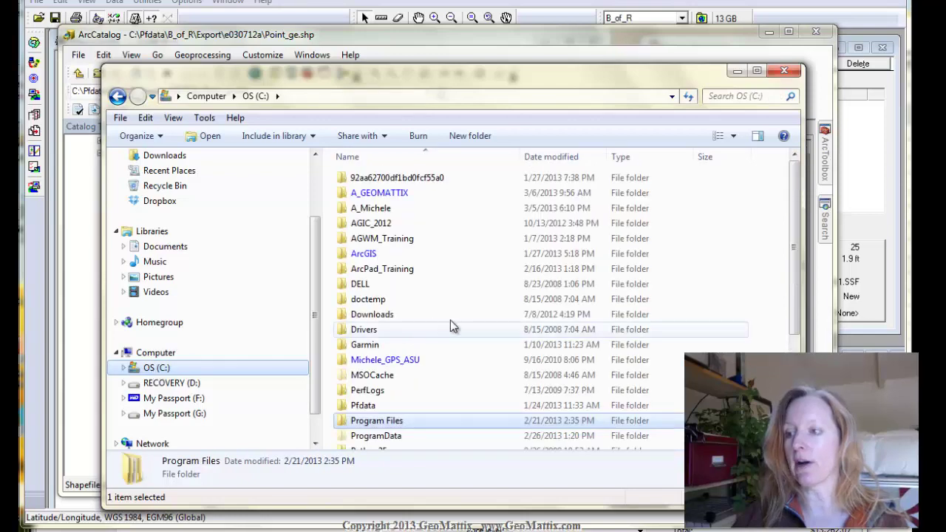
left_click(450, 318)
scroll(451, 320, "down", 2)
scroll(447, 324, "down", 1)
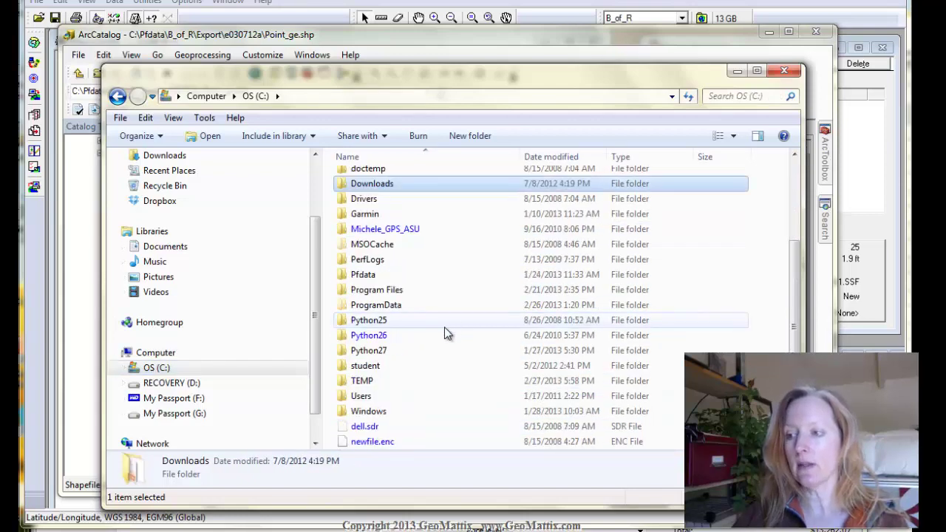
left_click(365, 398)
double_click(365, 398)
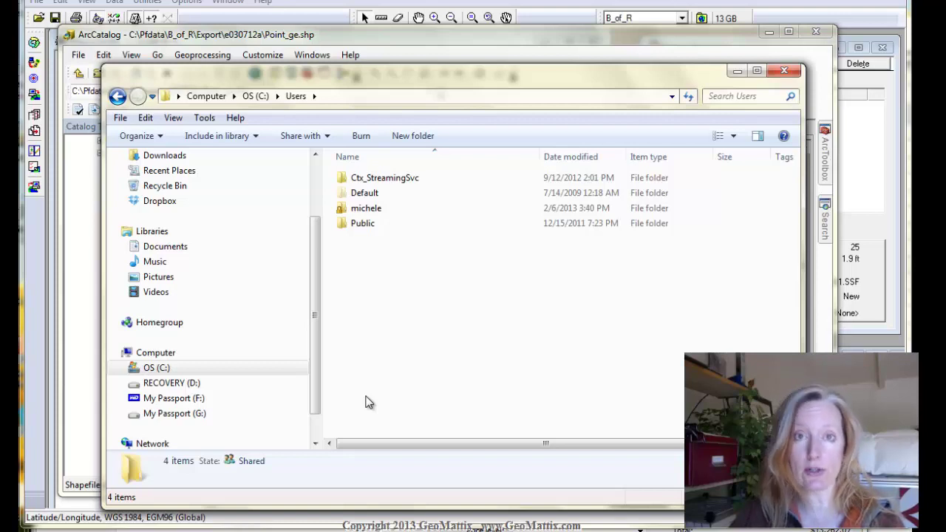
Browse to AppData\Roaming\ESRI\Desktop10.1\ArcMap\Coordinate Systems and widen the Name column to read WGS 1984.prj
double_click(363, 208)
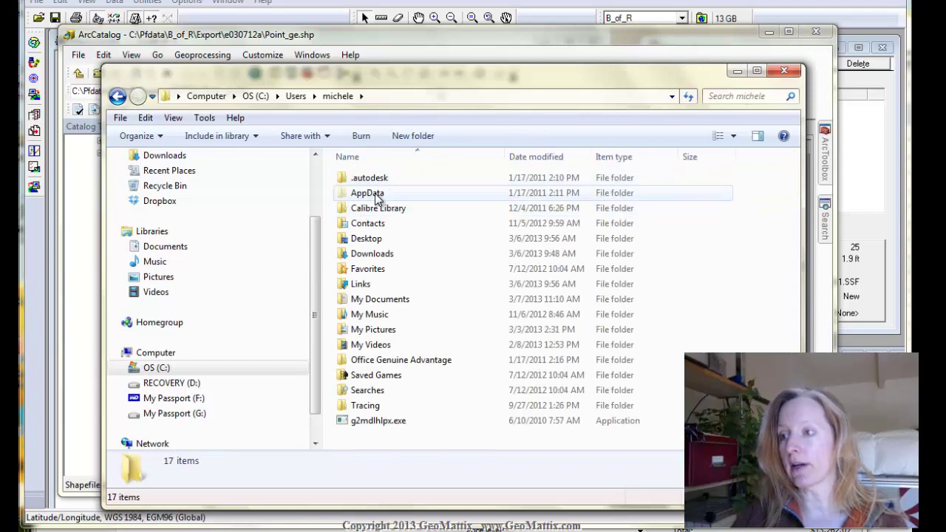
double_click(374, 194)
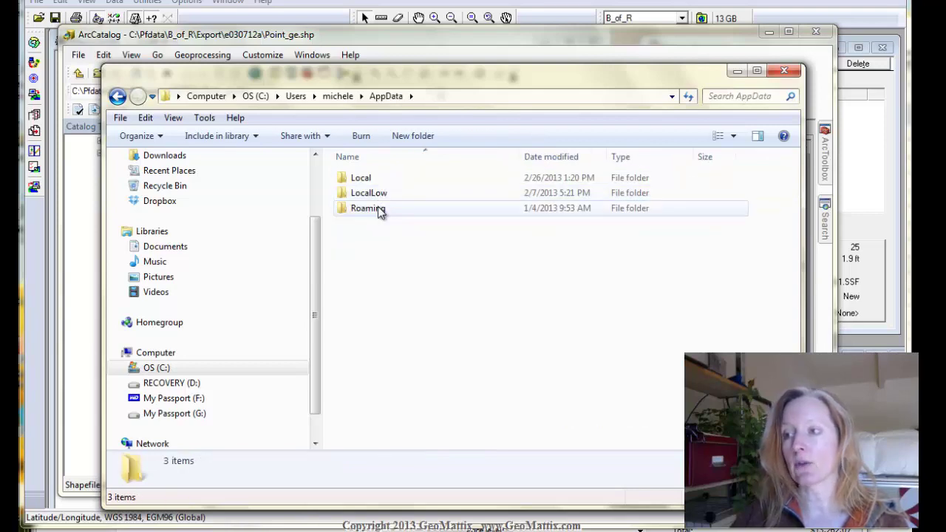
double_click(370, 208)
double_click(362, 389)
left_click(632, 288)
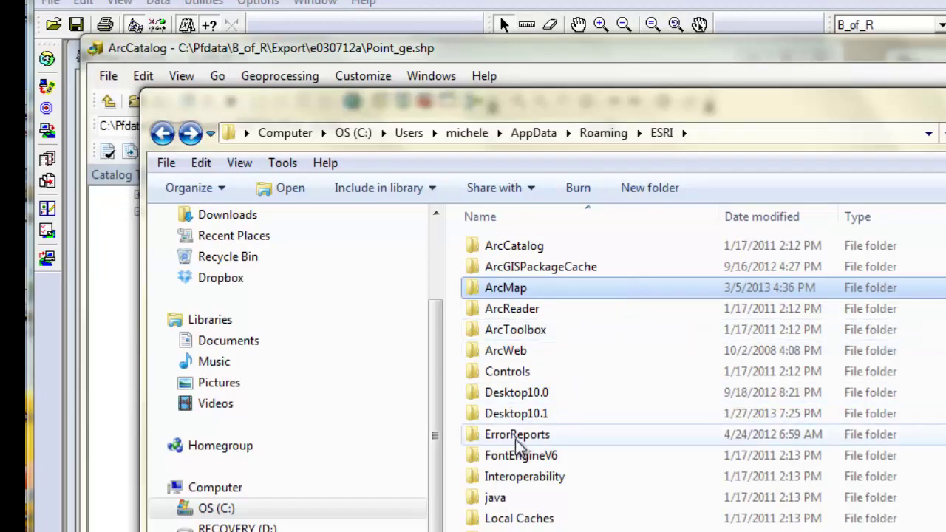
double_click(511, 412)
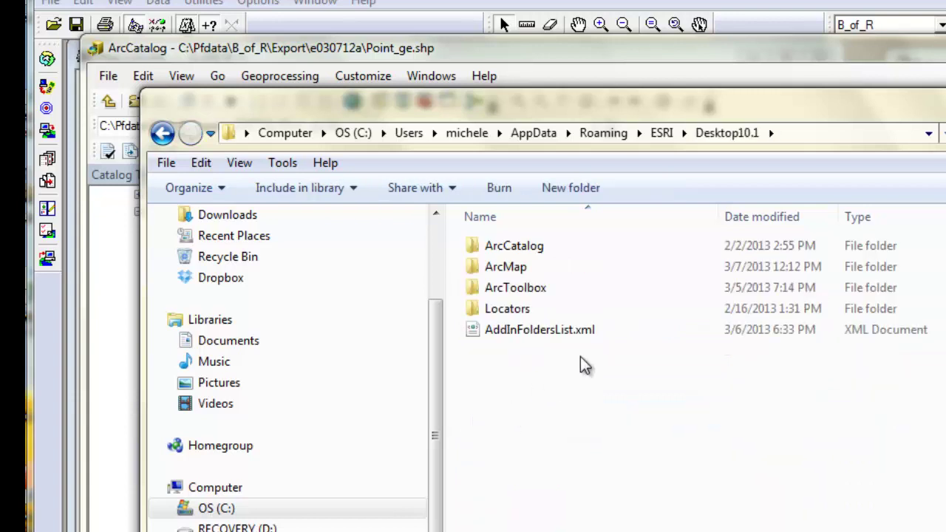
double_click(518, 273)
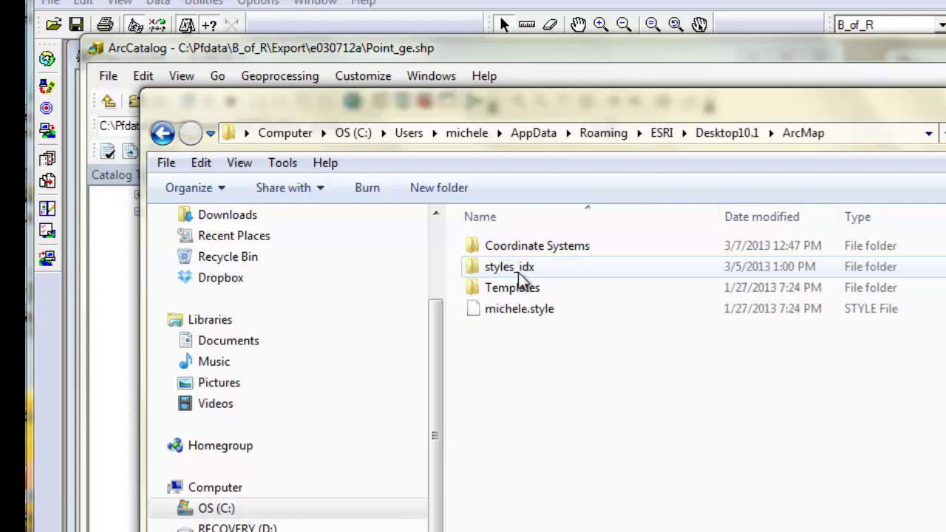
double_click(515, 248)
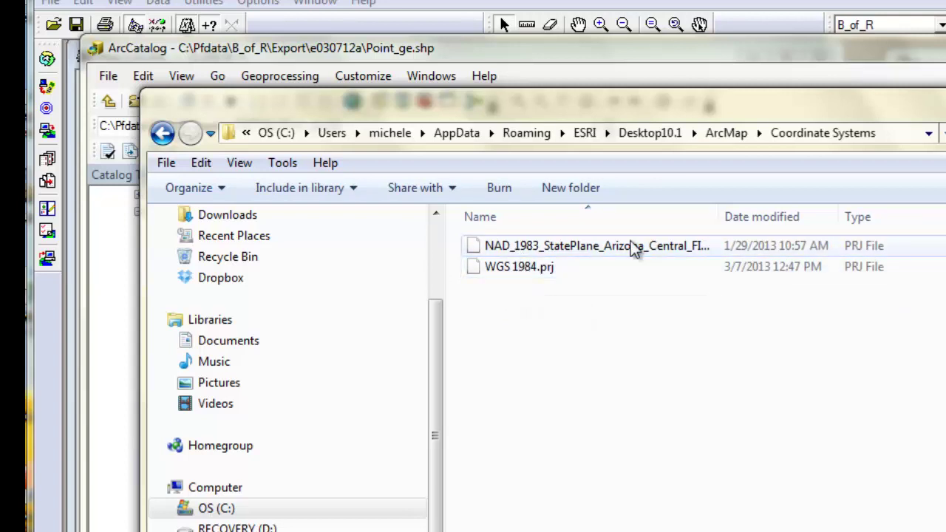
left_click_drag(726, 211, 814, 213)
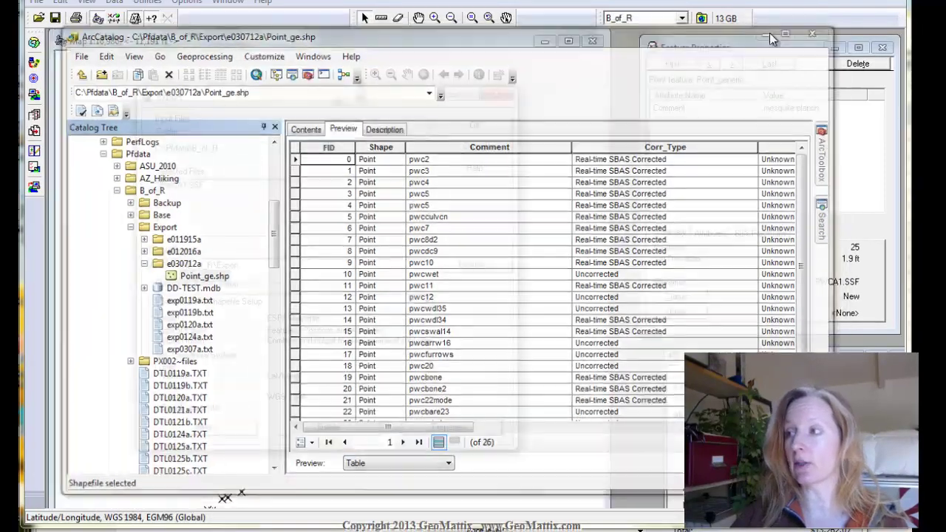
Close ArcCatalog, reopen the setup's projection file chooser and go to C:\Users
left_click(769, 33)
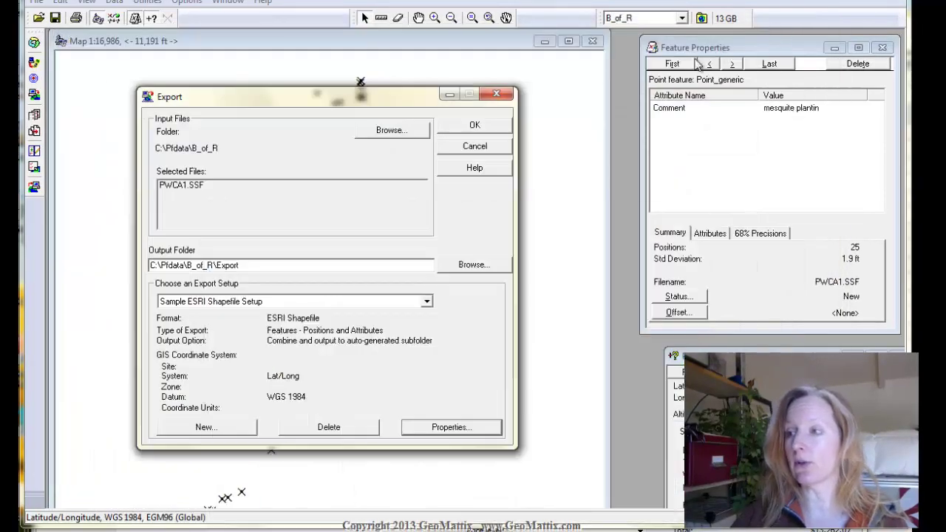
left_click(463, 429)
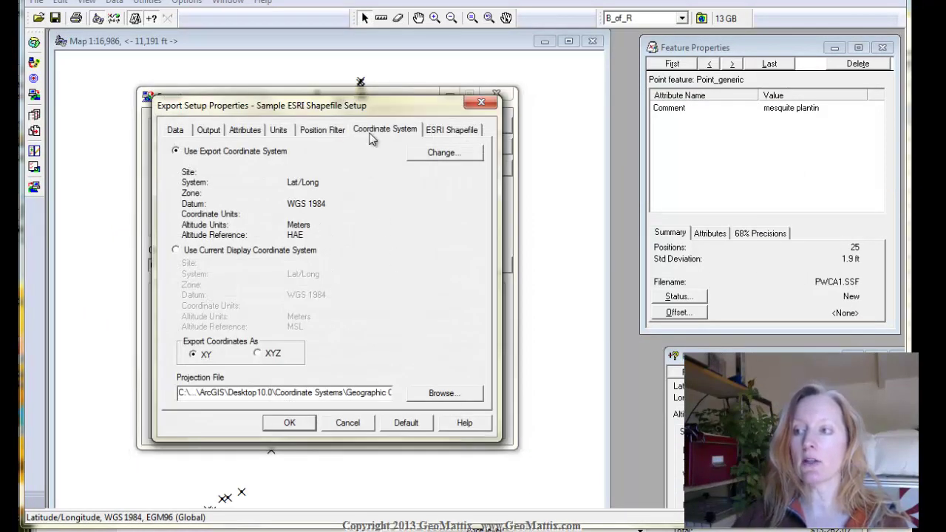
left_click(462, 396)
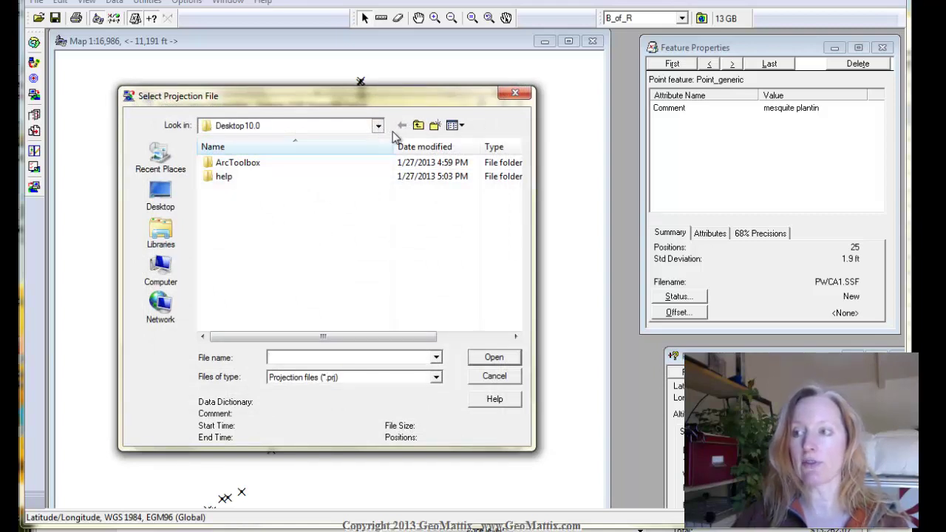
left_click(419, 127)
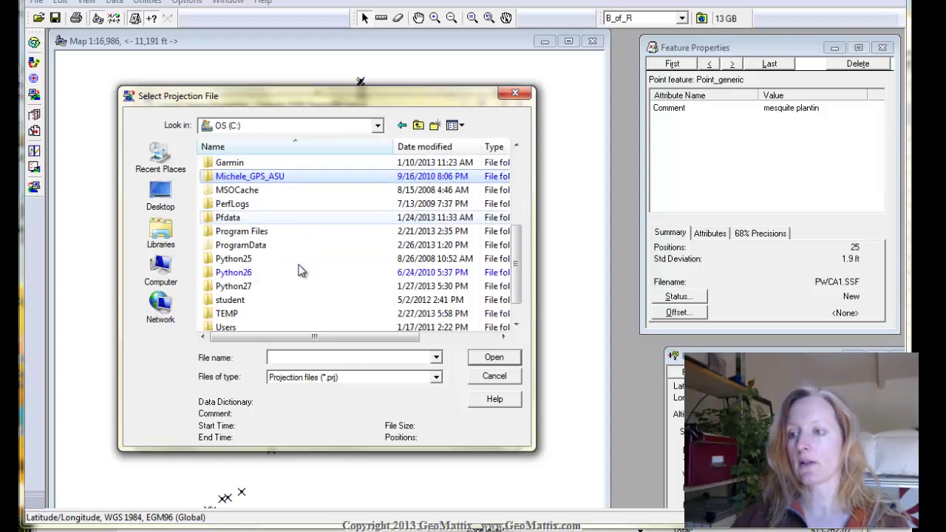
scroll(248, 295, "down", 1)
double_click(241, 298)
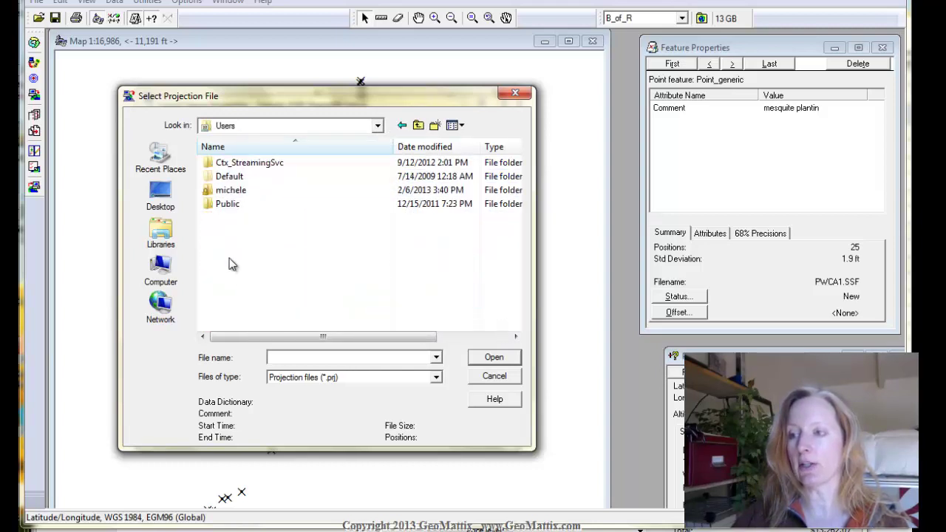
Select WGS 1984.prj from the profile's AppData\Roaming\ESRI\Desktop10.1\ArcMap\Coordinate Systems folder
left_click(229, 193)
double_click(245, 191)
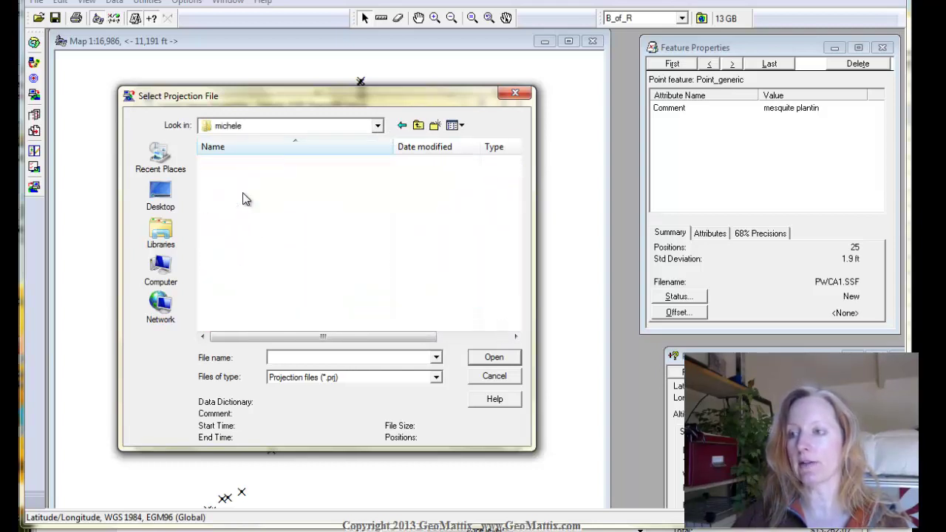
double_click(245, 177)
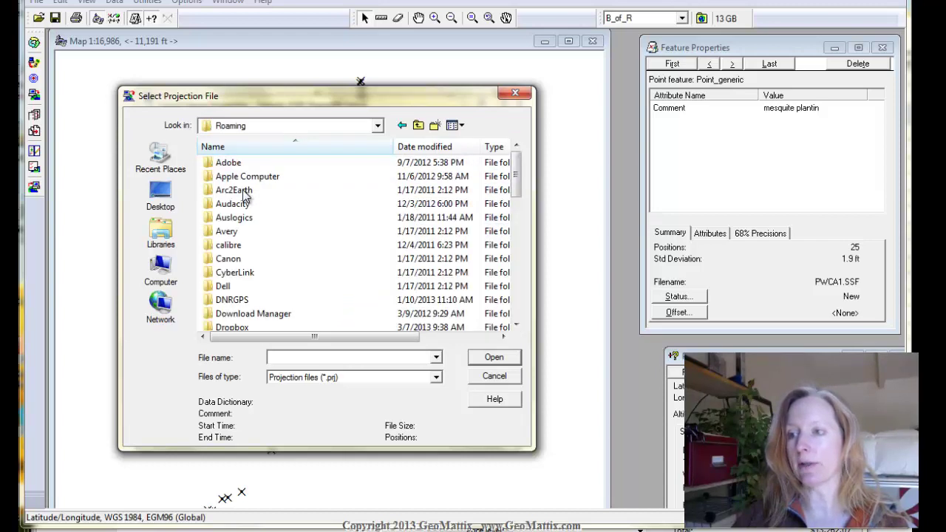
left_click(276, 278)
scroll(277, 281, "down", 2)
double_click(255, 274)
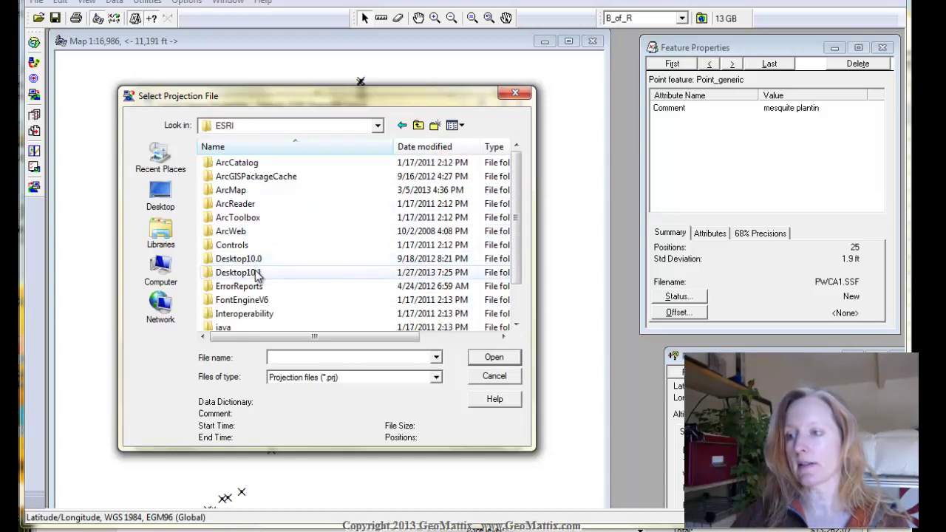
double_click(255, 272)
double_click(241, 180)
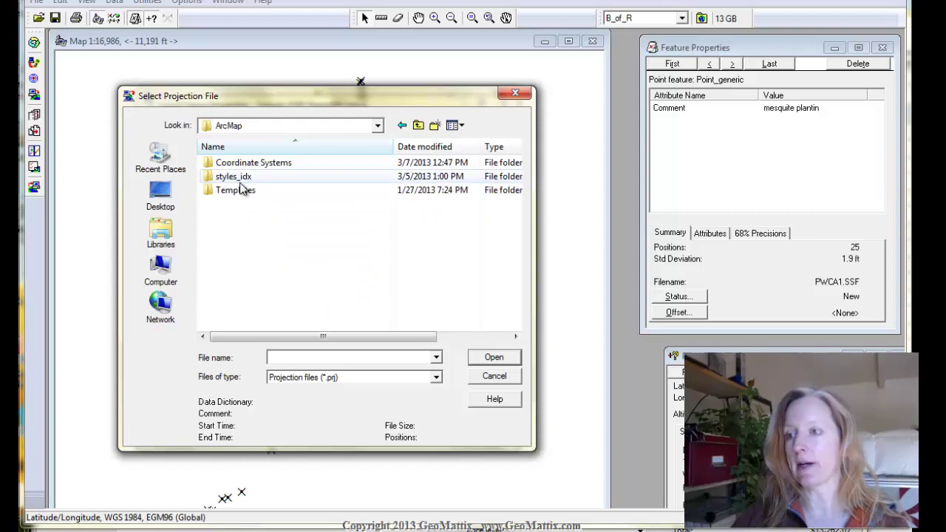
double_click(238, 164)
left_click(238, 177)
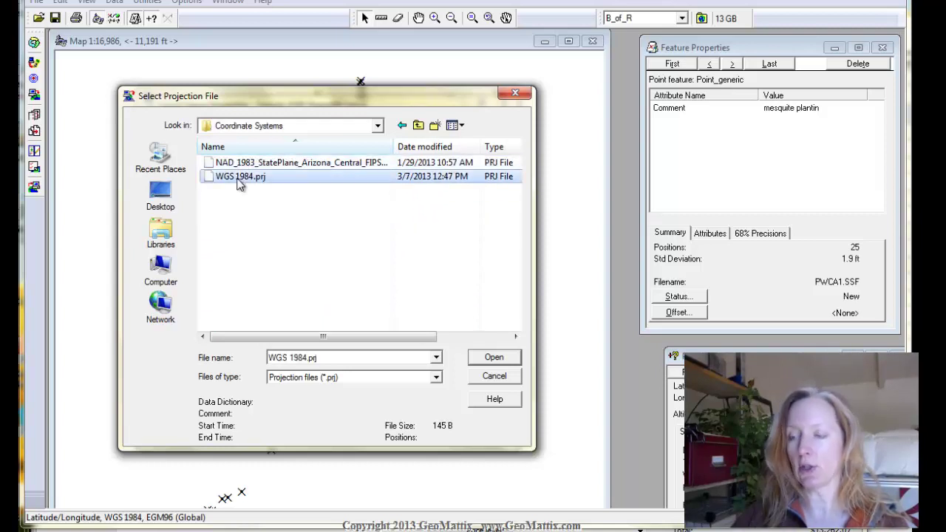
left_click(480, 360)
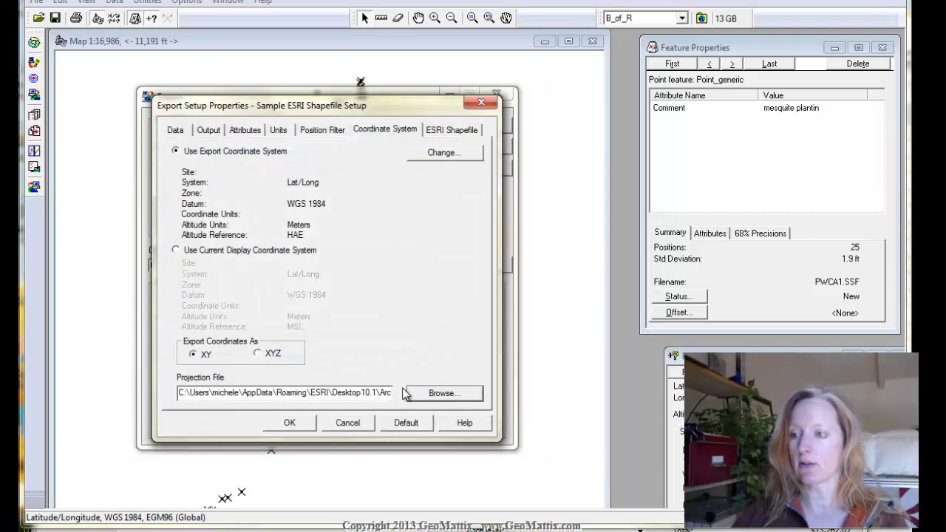